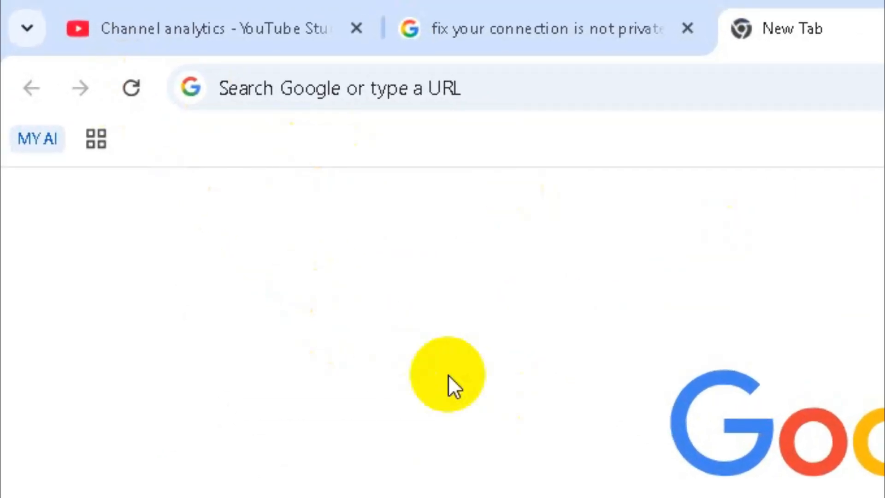
- Reload the current page in Chrome
{"action": "left_click", "coordinate": [127, 88]}
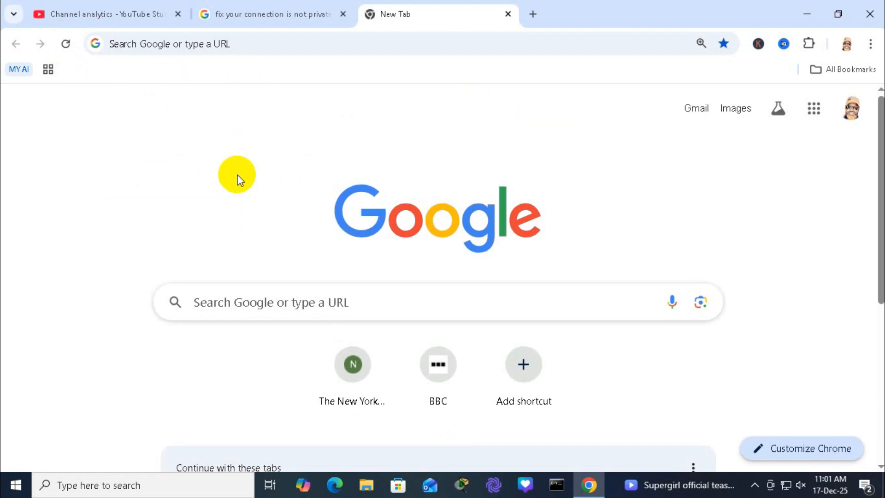
- Switch to Windows Settings, turn Set time automatically off and back on under Date & time, and close Settings
{"action": "left_click", "coordinate": [15, 488]}
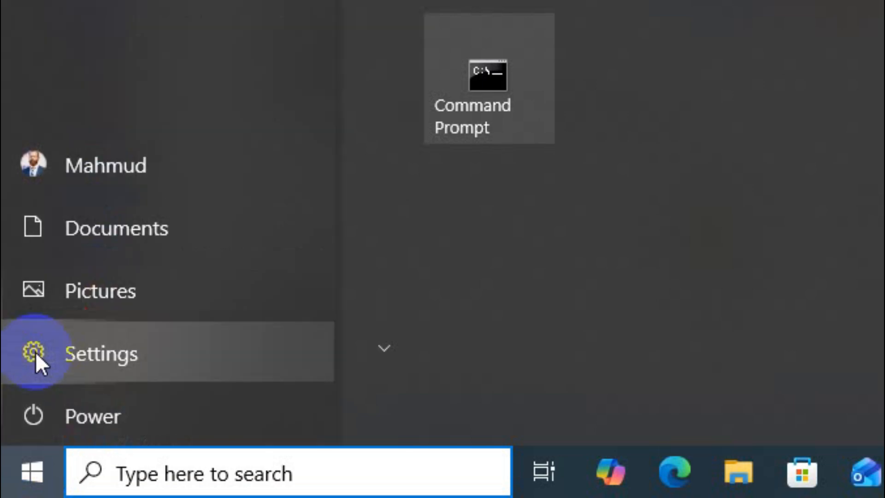
{"action": "left_click", "coordinate": [104, 359]}
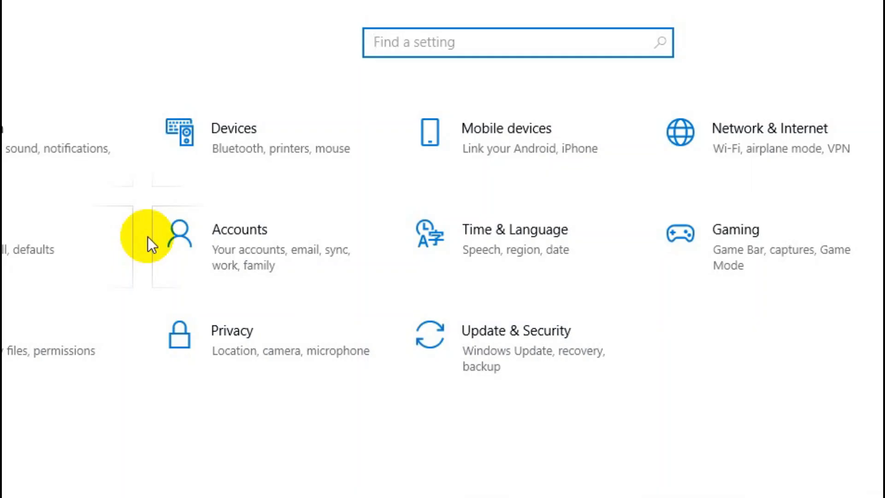
{"action": "left_click", "coordinate": [520, 233]}
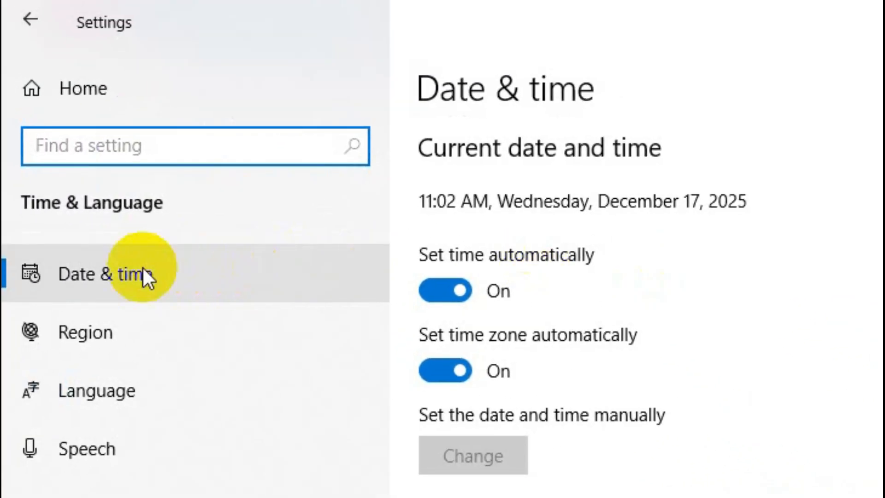
{"action": "left_click", "coordinate": [450, 290]}
{"action": "left_click", "coordinate": [450, 288]}
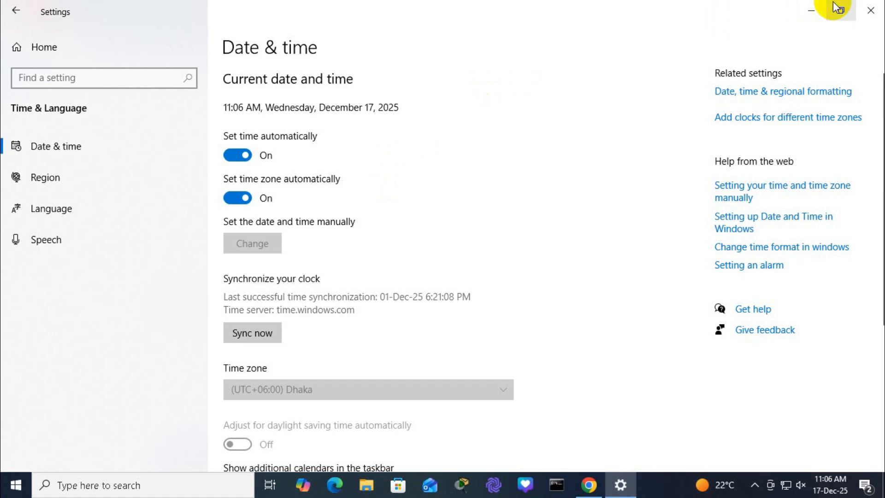
{"action": "left_click", "coordinate": [870, 9]}
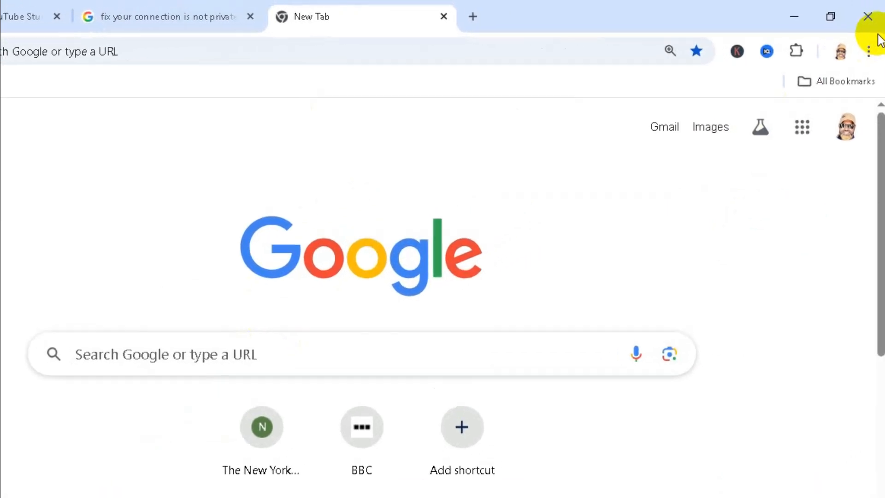
- Open the Delete browsing data dialog from Chrome's Privacy and security settings
{"action": "left_click", "coordinate": [868, 51]}
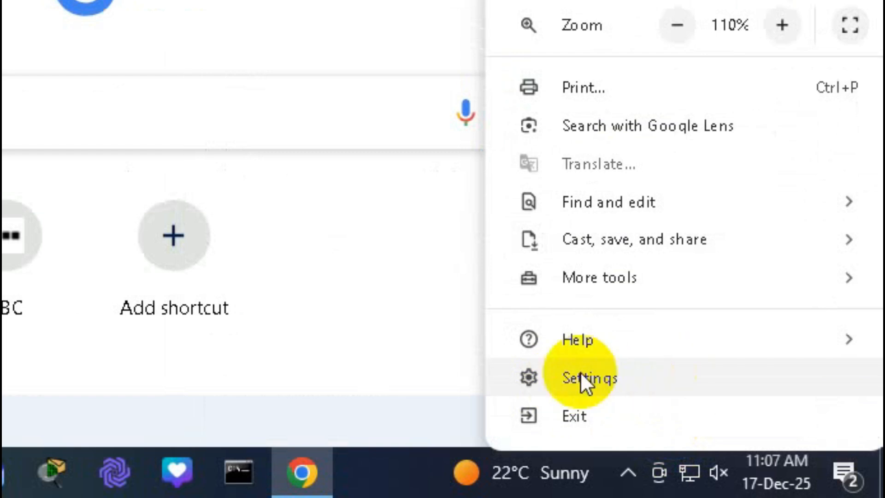
{"action": "left_click", "coordinate": [582, 459]}
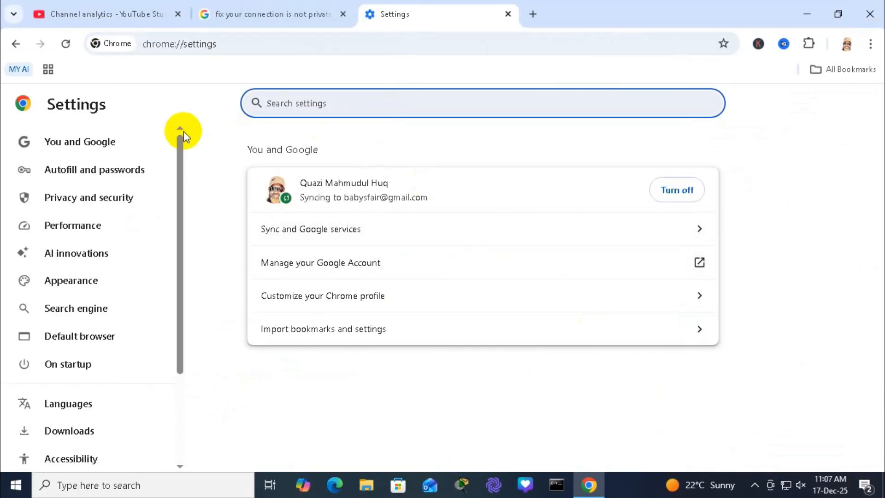
{"action": "left_click", "coordinate": [107, 199]}
{"action": "scroll", "coordinate": [284, 234], "scroll_direction": "down", "scroll_amount": 1}
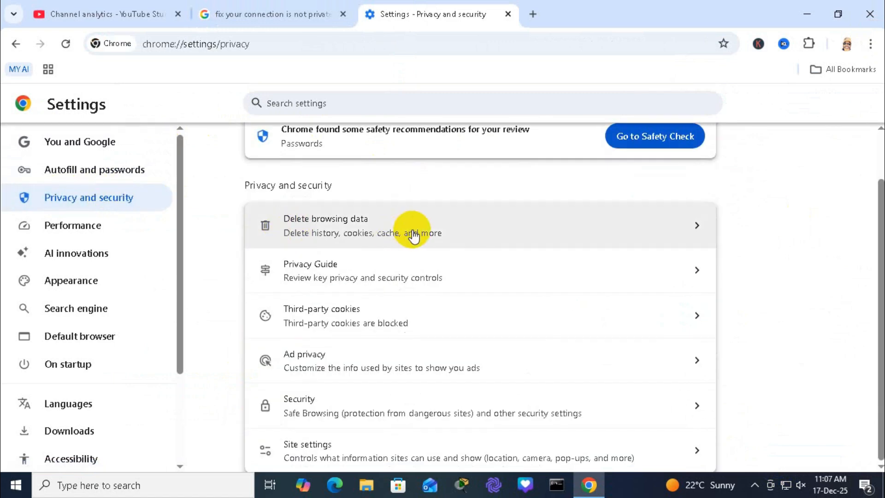
{"action": "left_click", "coordinate": [540, 238]}
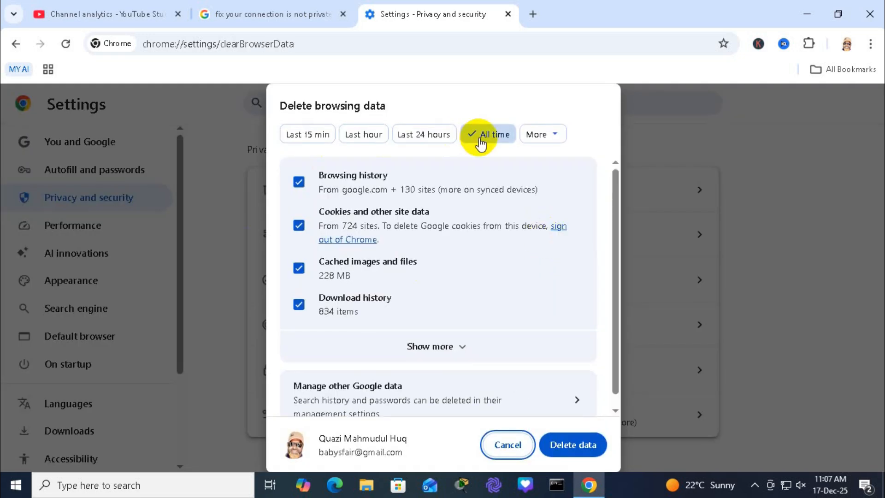
- Show the additional data types, change the selection of two of them, and delete the browsing data for All time
{"action": "left_click_drag", "start_coordinate": [615, 191], "coordinate": [621, 291]}
{"action": "left_click", "coordinate": [458, 341]}
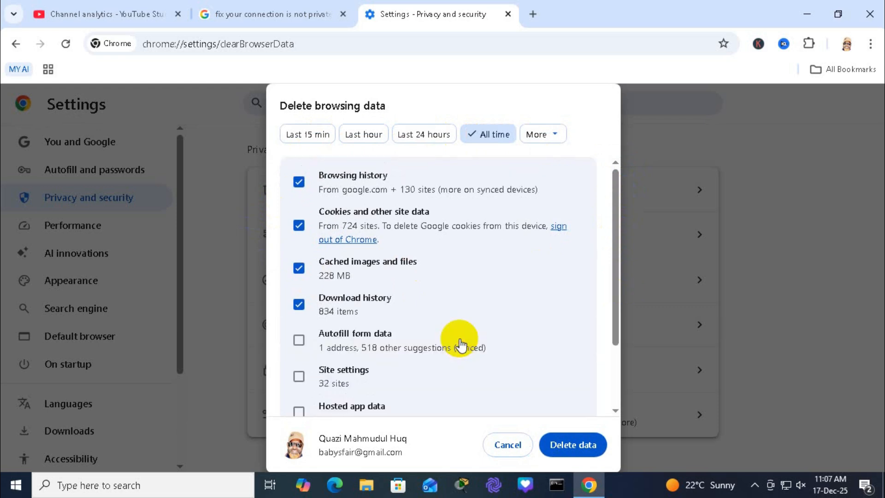
{"action": "scroll", "coordinate": [298, 332], "scroll_direction": "down", "scroll_amount": 2}
{"action": "left_click", "coordinate": [298, 328]}
{"action": "left_click", "coordinate": [299, 253]}
{"action": "left_click", "coordinate": [554, 438]}
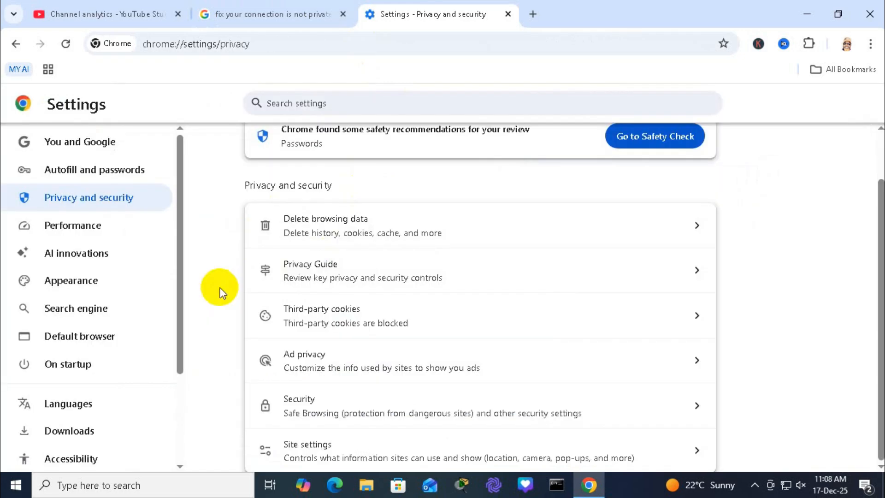
- Open a new Incognito window
{"action": "scroll", "coordinate": [220, 288], "scroll_direction": "up", "scroll_amount": 2}
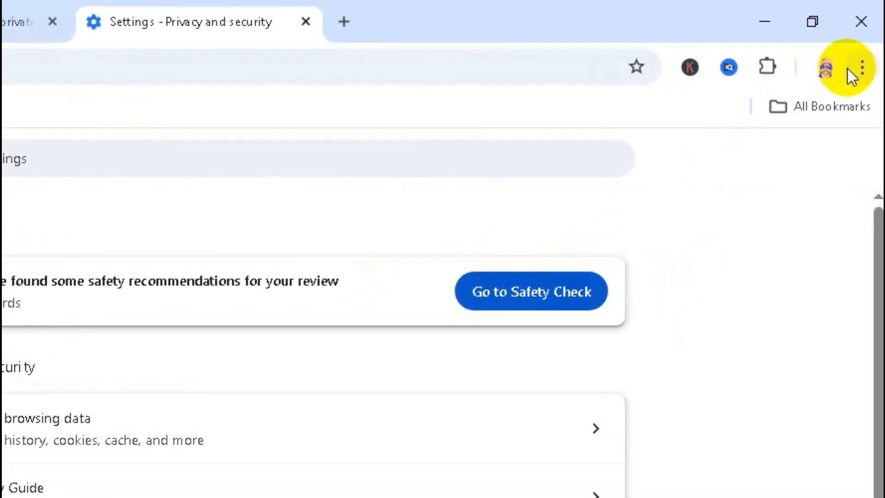
{"action": "left_click", "coordinate": [851, 70]}
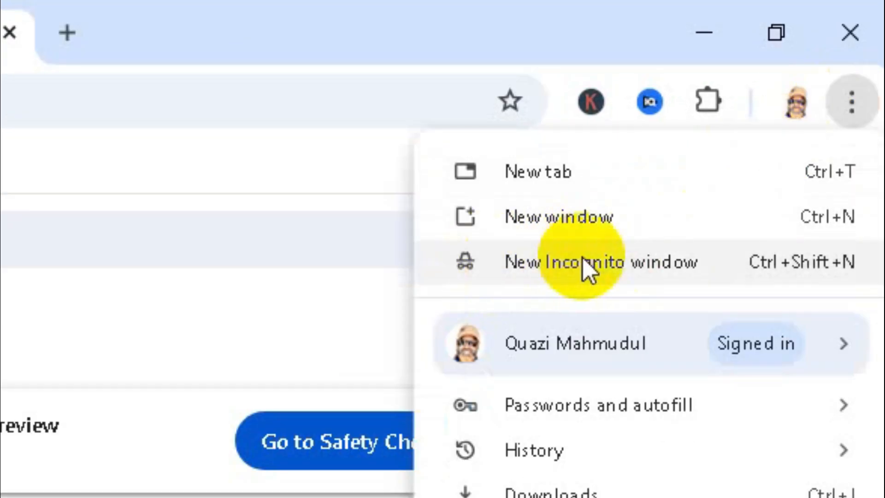
{"action": "left_click", "coordinate": [583, 259]}
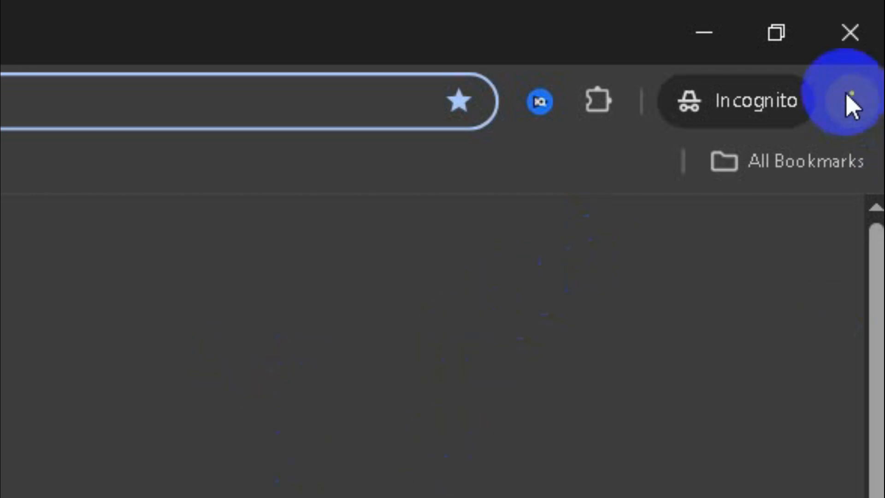
- Open the extension management page and disable the Google Docs Offline and Google Docs Dark Mode extensions
{"action": "left_click", "coordinate": [852, 101]}
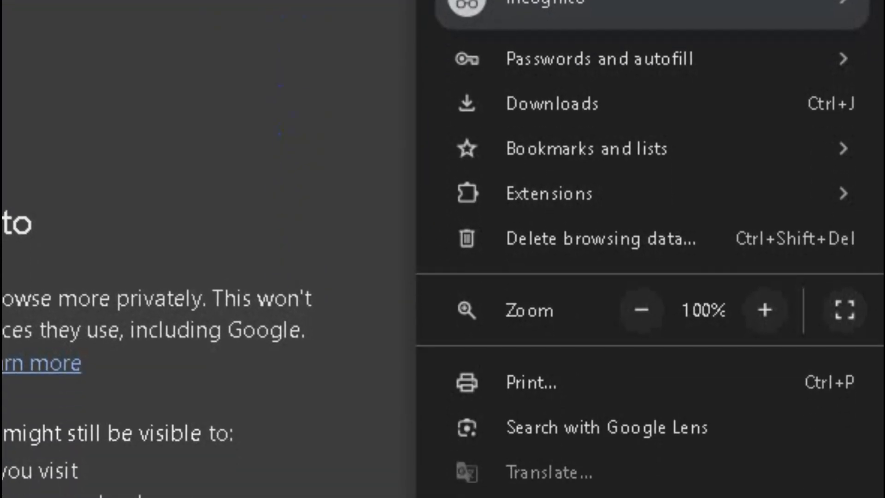
{"action": "mouse_move", "coordinate": [650, 182]}
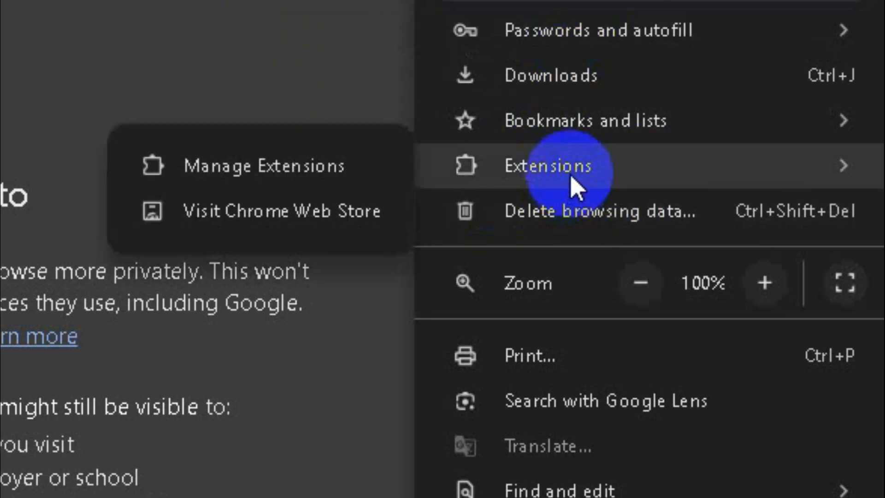
{"action": "left_click", "coordinate": [264, 163]}
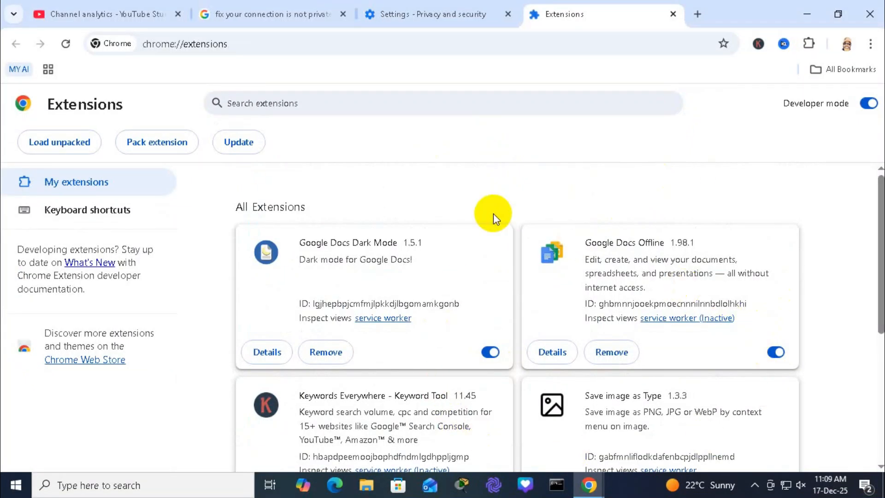
{"action": "scroll", "coordinate": [496, 199], "scroll_direction": "down", "scroll_amount": 3}
{"action": "scroll", "coordinate": [491, 212], "scroll_direction": "up", "scroll_amount": 3}
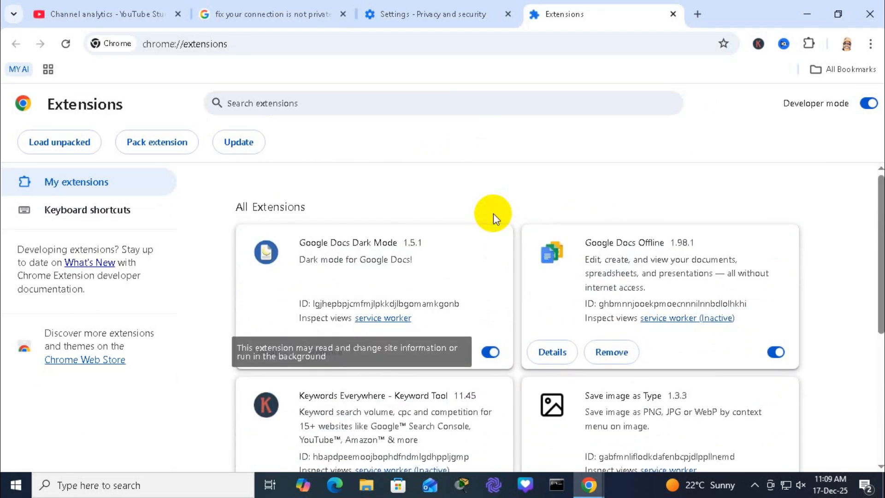
{"action": "scroll", "coordinate": [493, 214], "scroll_direction": "down", "scroll_amount": 2}
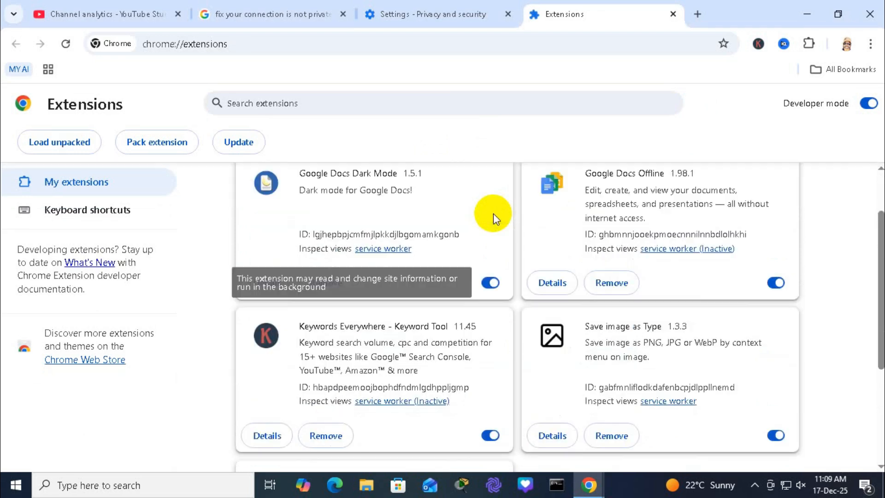
{"action": "left_click", "coordinate": [777, 283]}
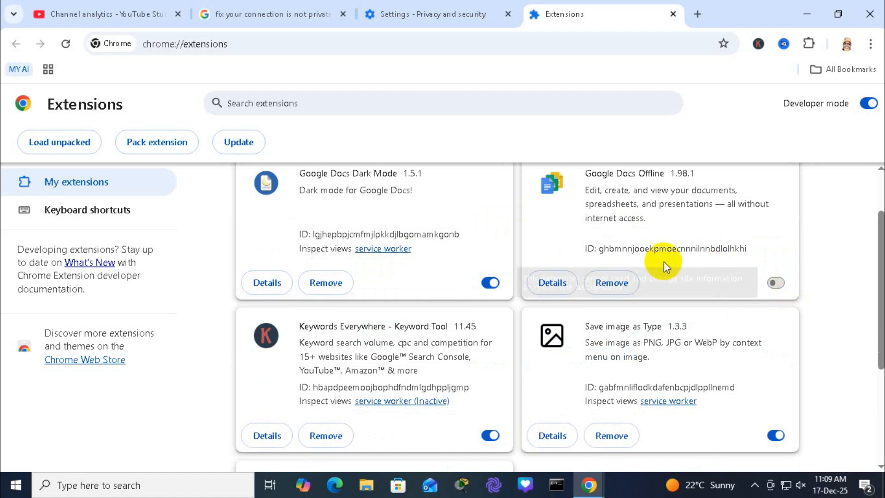
{"action": "left_click", "coordinate": [491, 283]}
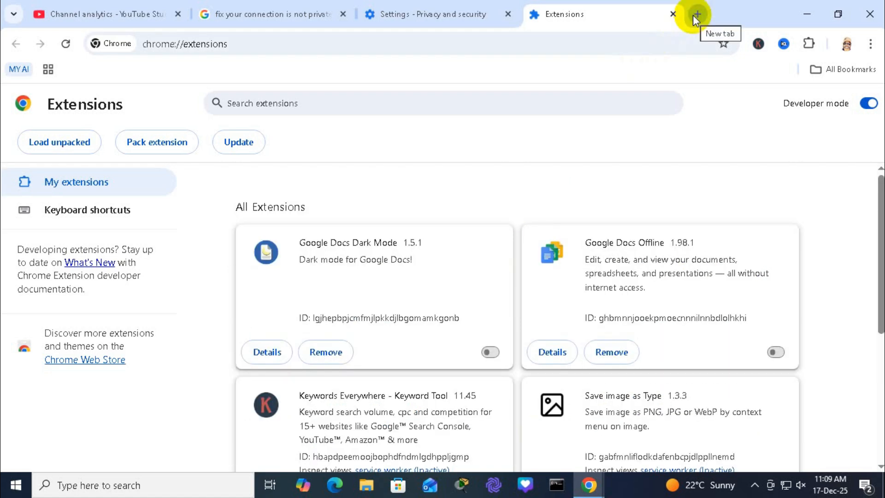
- Open a new tab and go to the About Chrome page in the browser settings to check for updates
{"action": "left_click", "coordinate": [696, 14]}
{"action": "left_click", "coordinate": [437, 14]}
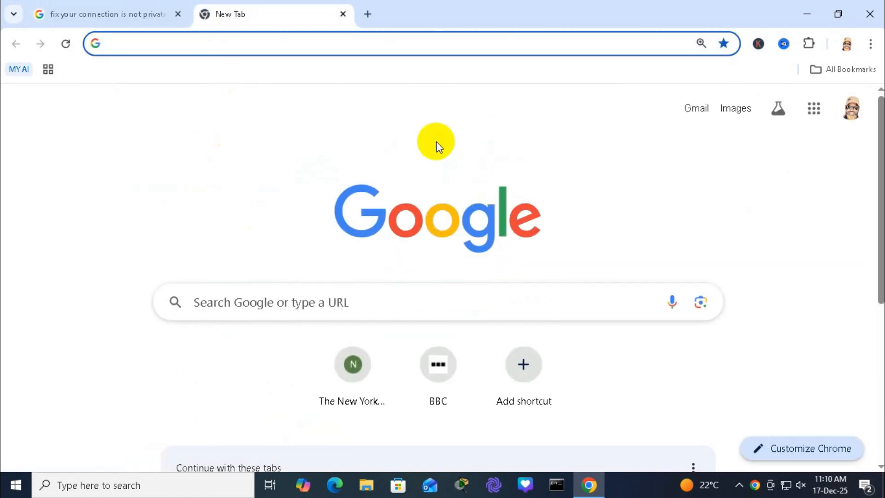
{"action": "left_click", "coordinate": [871, 43]}
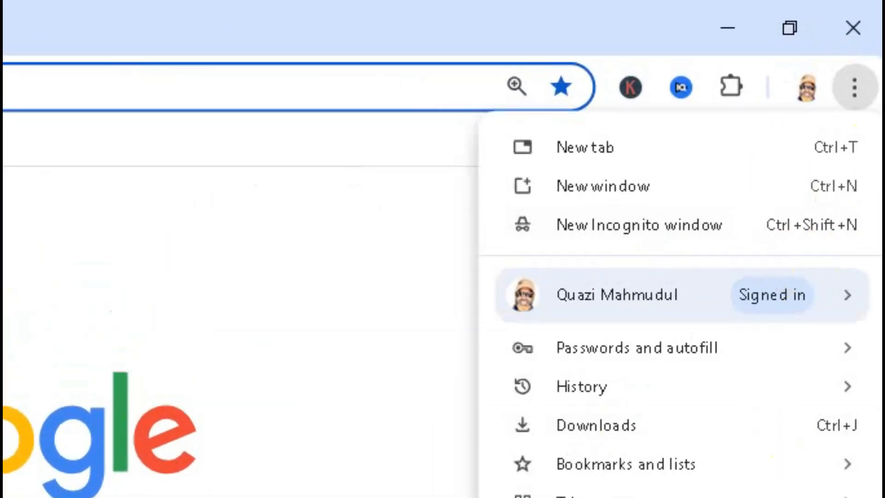
{"action": "scroll", "coordinate": [682, 318], "scroll_direction": "down", "scroll_amount": 3}
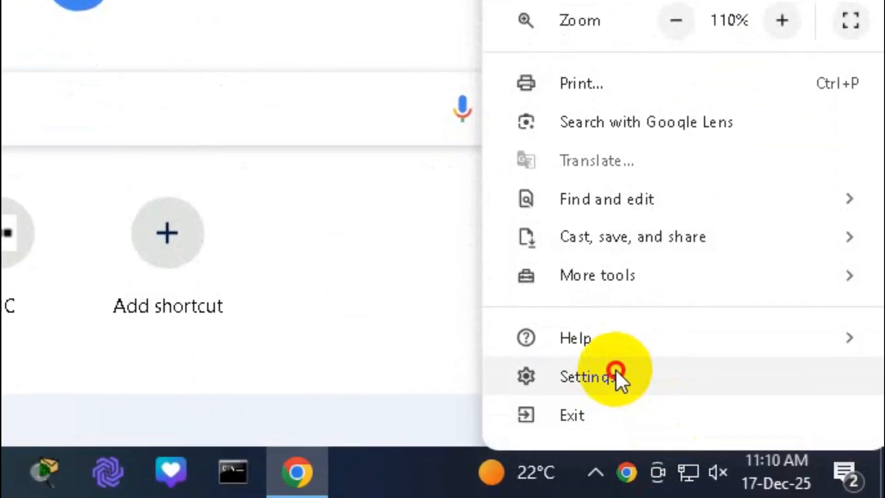
{"action": "left_click", "coordinate": [616, 376]}
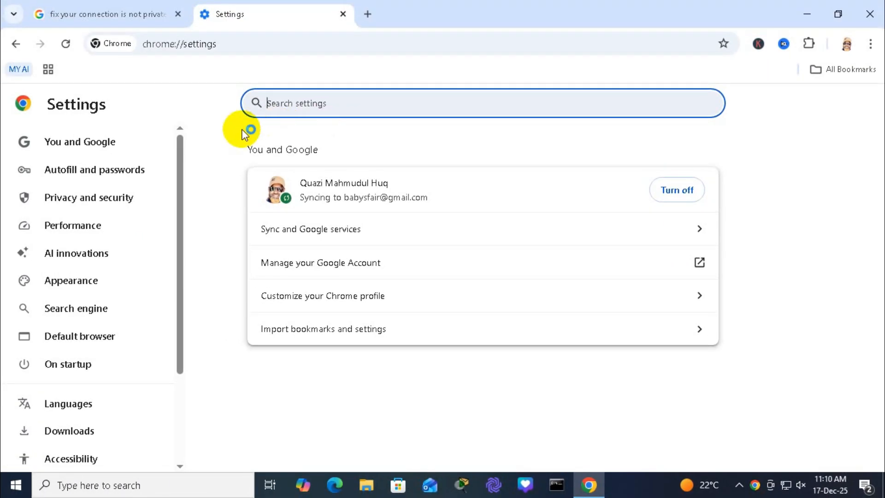
{"action": "scroll", "coordinate": [115, 193], "scroll_direction": "down", "scroll_amount": 3}
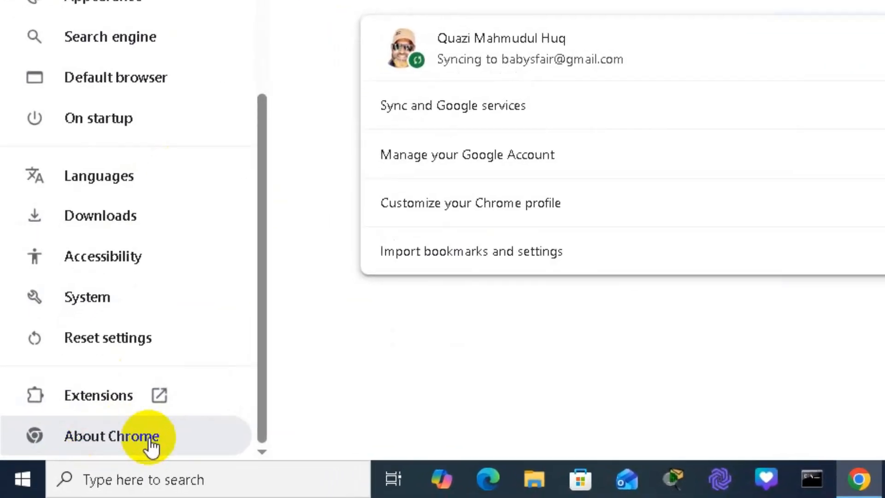
{"action": "left_click", "coordinate": [161, 418]}
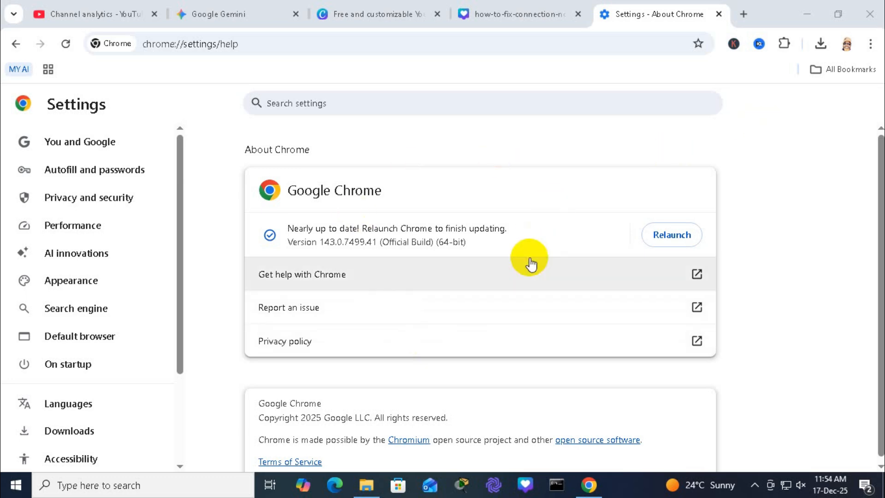
- Relaunch Chrome to finish the update, and close the browser window
{"action": "left_click", "coordinate": [669, 235]}
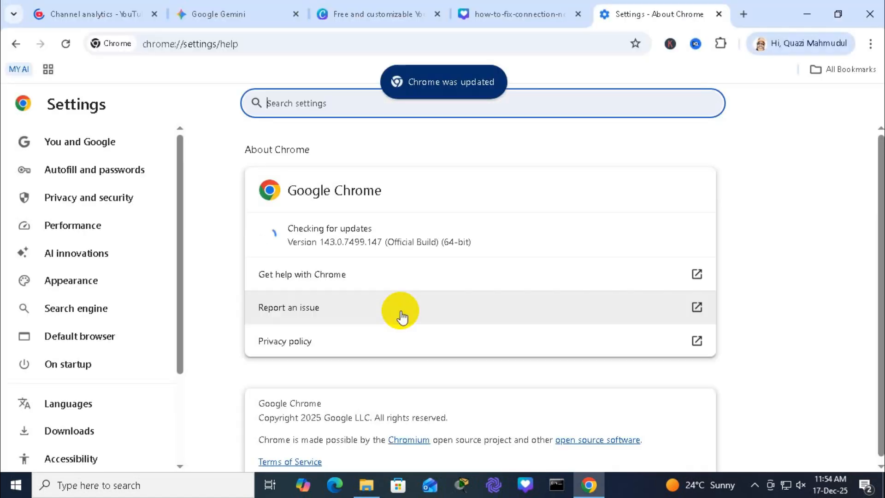
{"action": "left_click_drag", "start_coordinate": [293, 228], "coordinate": [374, 230]}
{"action": "left_click", "coordinate": [869, 18]}
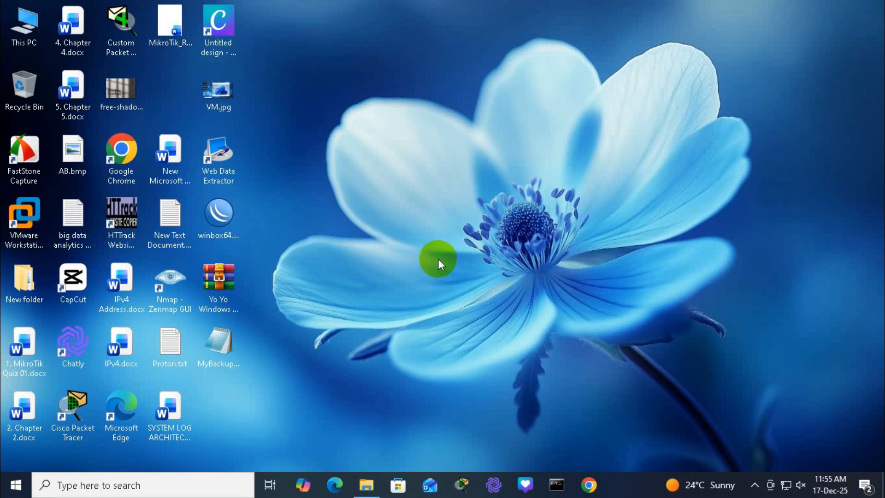
- Search Windows for cmd and run Command Prompt as administrator
{"action": "left_click", "coordinate": [68, 486]}
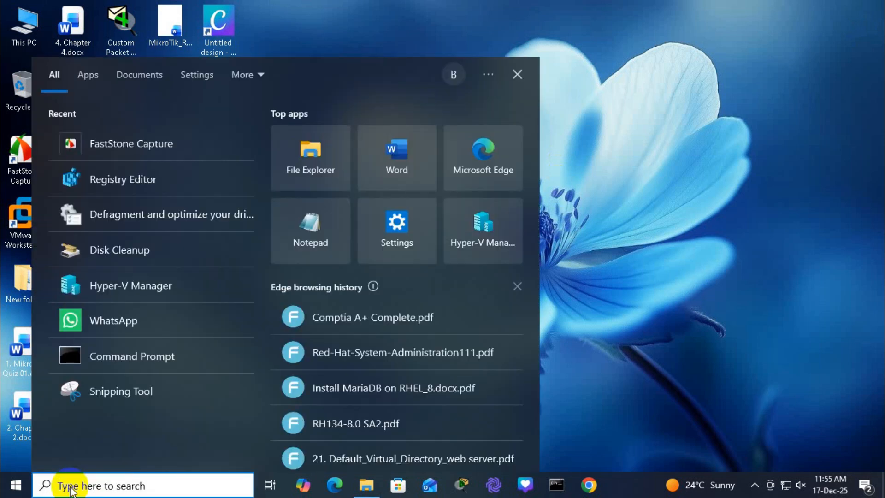
{"action": "type", "text": "cmd"}
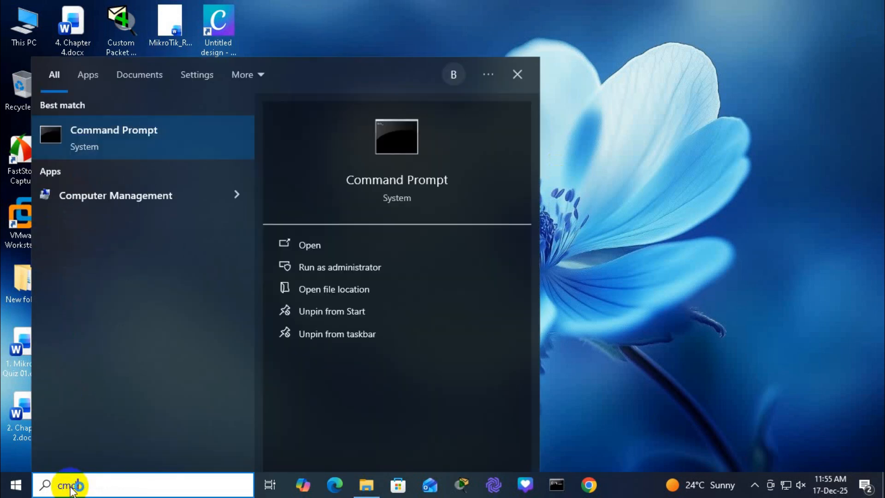
{"action": "right_click", "coordinate": [109, 137]}
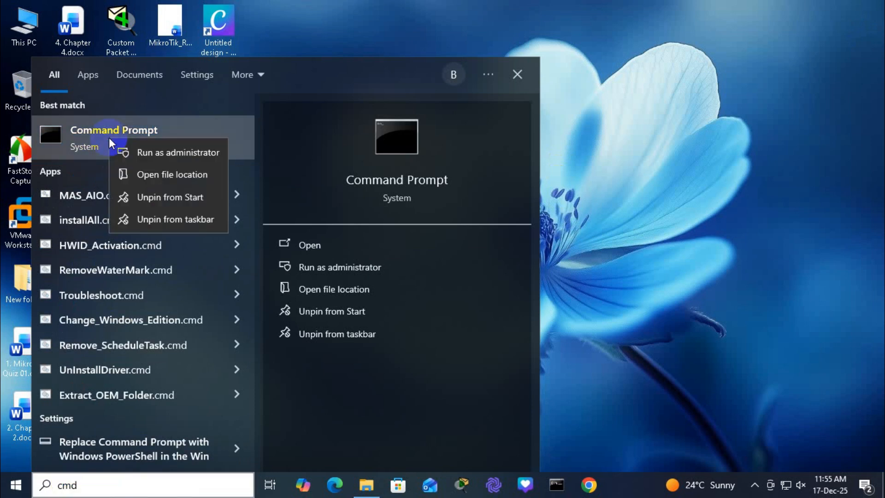
{"action": "left_click", "coordinate": [158, 152]}
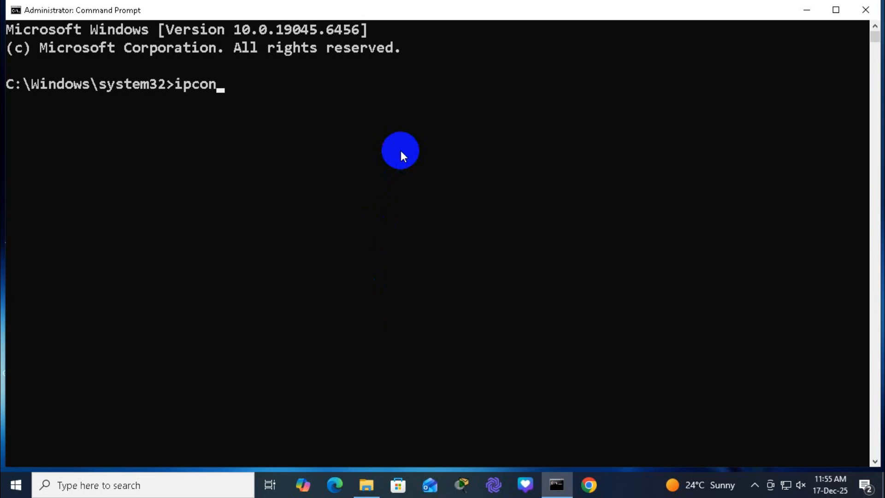
- Run ipconfig /flushDNS to clear the DNS resolver cache, and close the Command Prompt window
{"action": "type", "text": "ipconfig /f"}
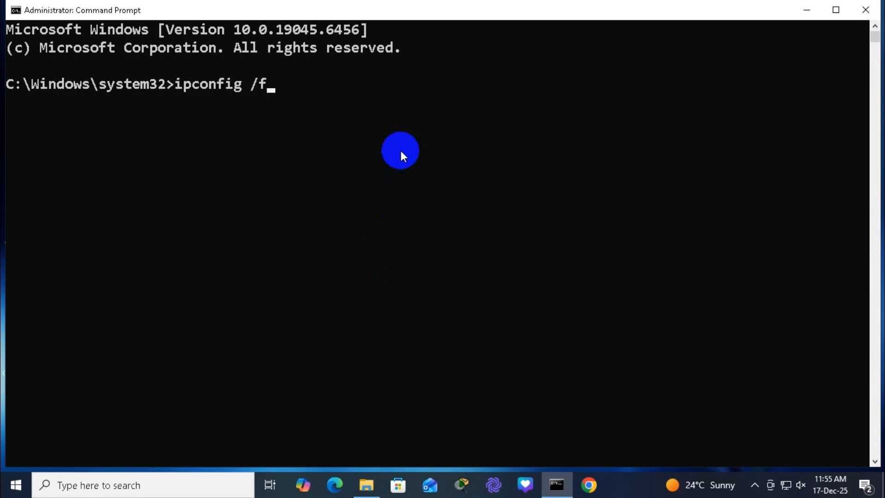
{"action": "type", "text": "lushDNS"}
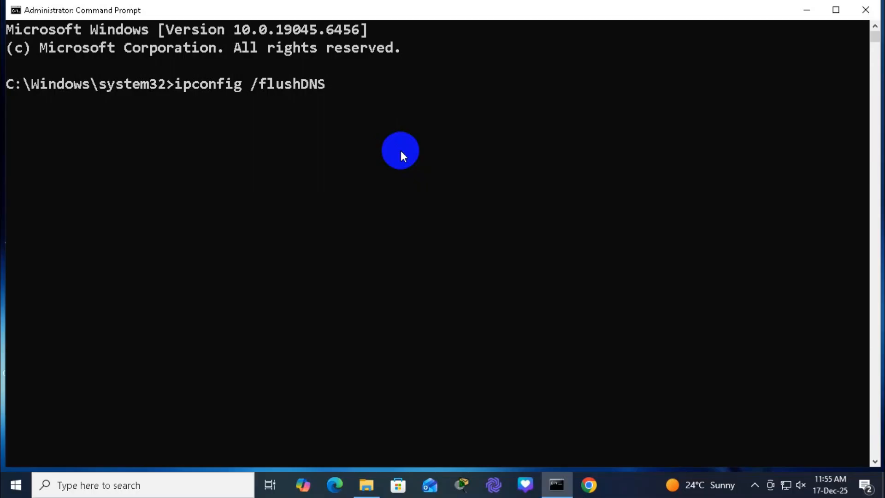
{"action": "key", "text": "Return"}
{"action": "left_click_drag", "start_coordinate": [8, 156], "coordinate": [163, 161]}
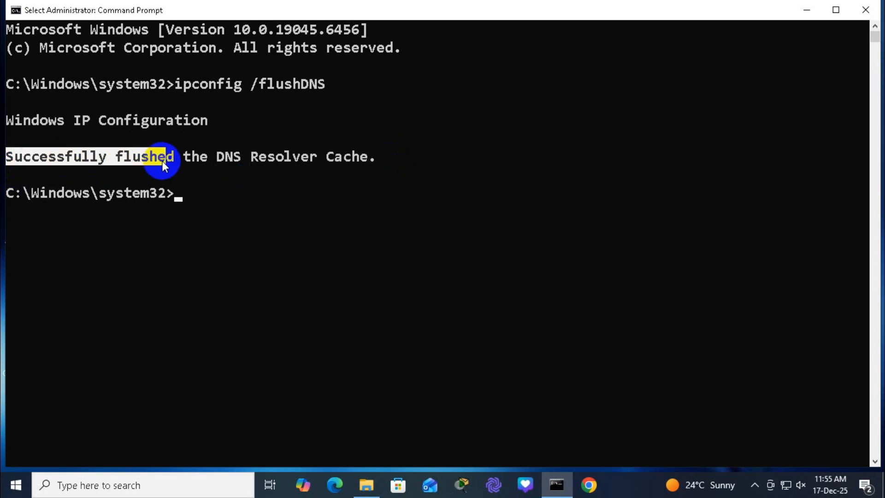
{"action": "right_click", "coordinate": [378, 161]}
{"action": "left_click", "coordinate": [857, 15]}
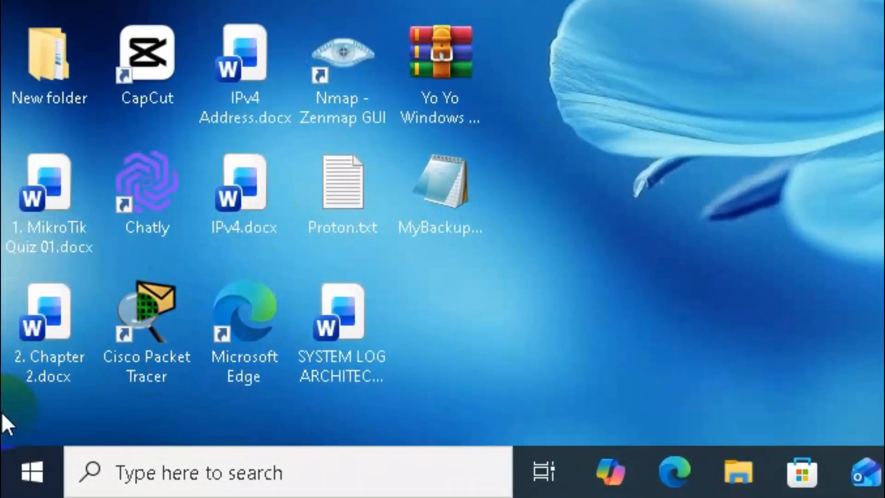
- Open the Ethernet page of Network & Internet in Windows Settings and go to the adapter options
{"action": "left_click", "coordinate": [14, 490]}
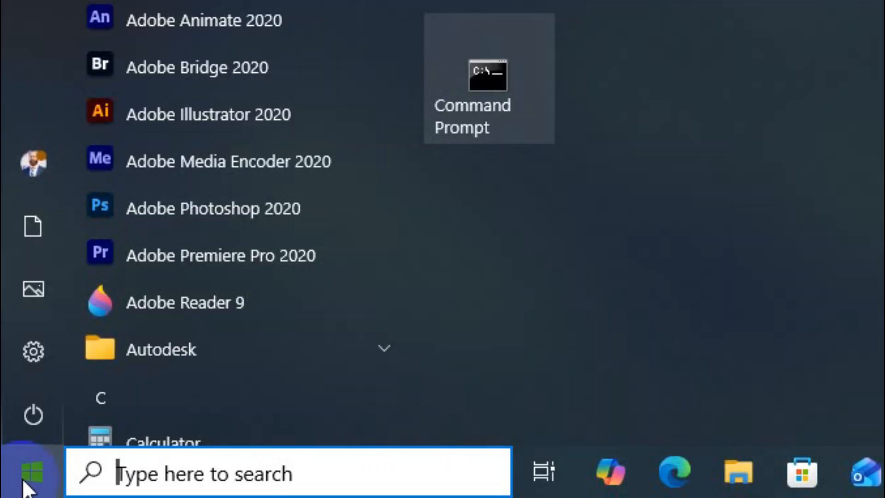
{"action": "mouse_move", "coordinate": [43, 352]}
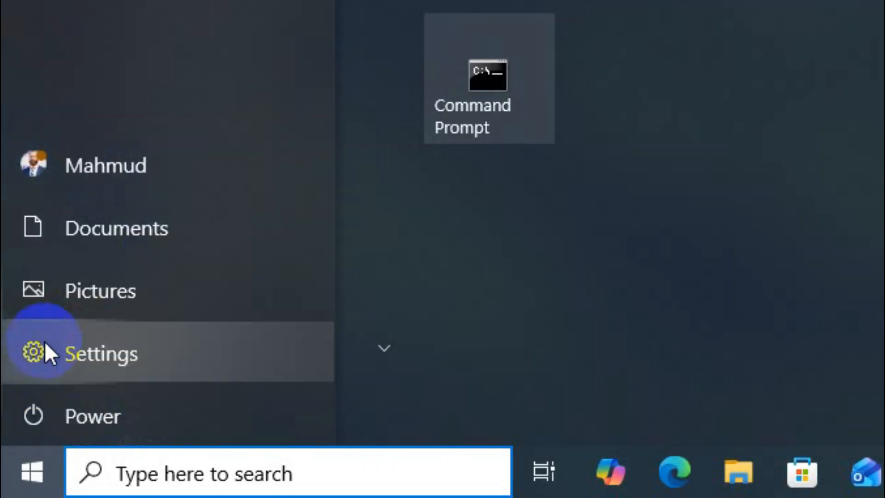
{"action": "left_click", "coordinate": [205, 353]}
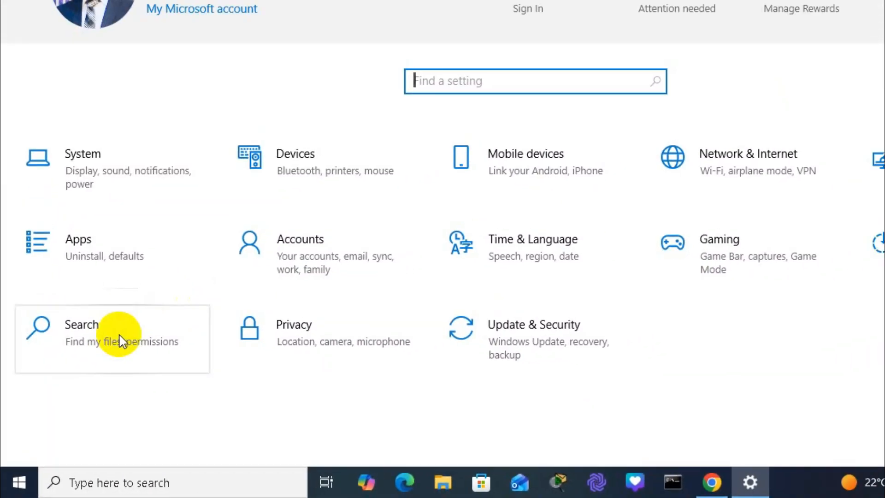
{"action": "left_click", "coordinate": [603, 223]}
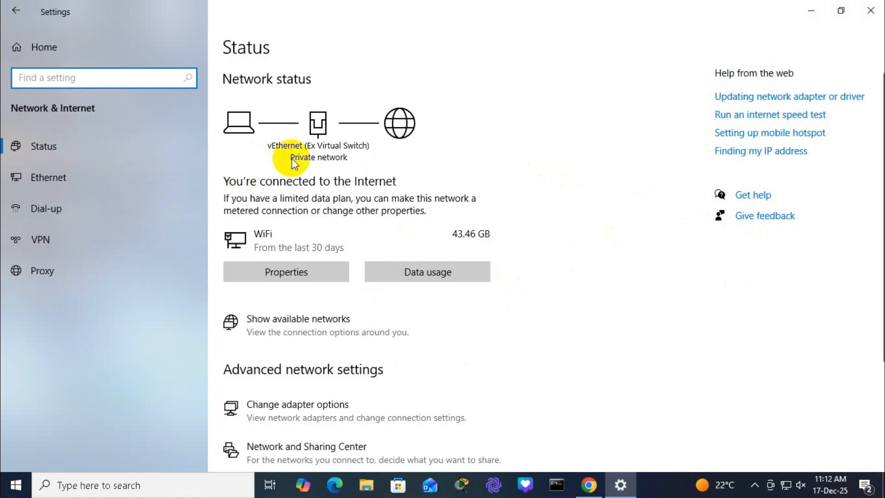
{"action": "left_click", "coordinate": [82, 176]}
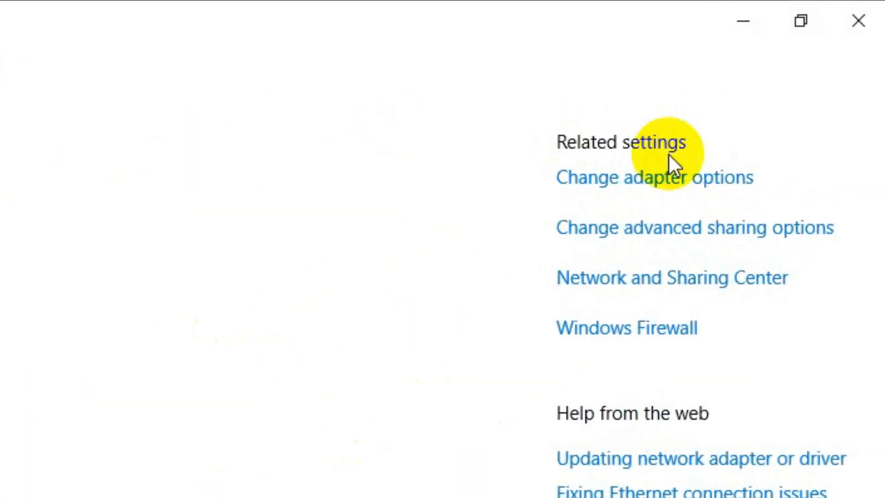
{"action": "left_click", "coordinate": [682, 180]}
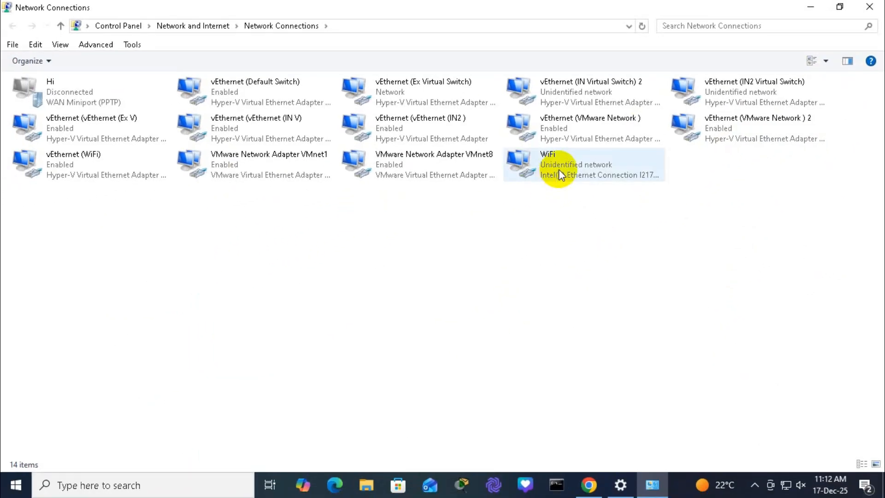
- Open the Internet Protocol Version 4 (TCP/IPv4) properties of the WiFi adapter
{"action": "double_click", "coordinate": [559, 170]}
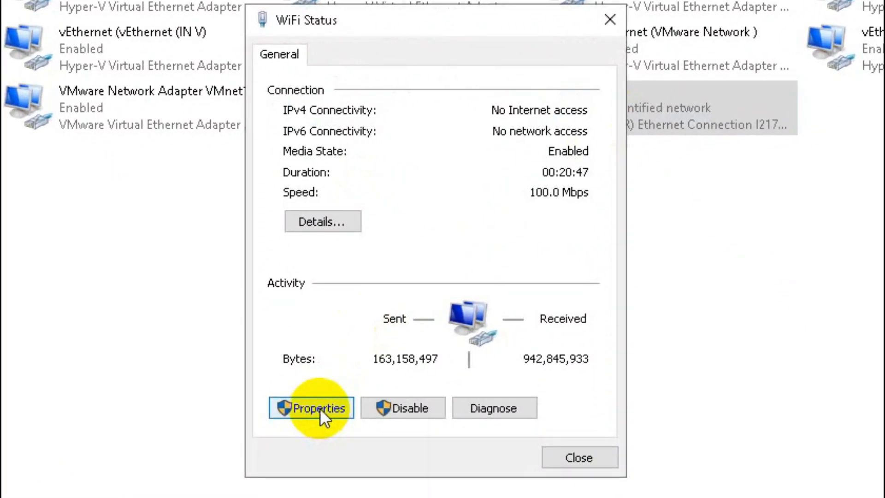
{"action": "left_click", "coordinate": [320, 407]}
{"action": "left_click_drag", "start_coordinate": [603, 241], "coordinate": [607, 271]}
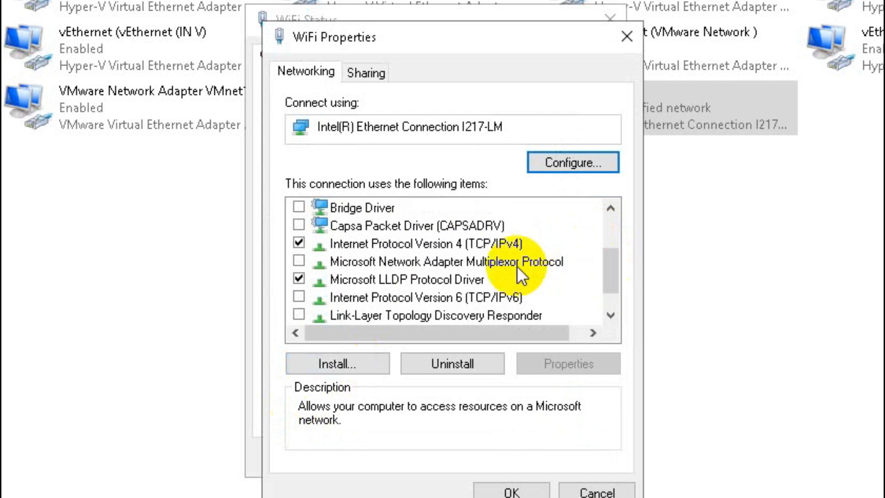
{"action": "left_click", "coordinate": [379, 236]}
{"action": "left_click", "coordinate": [546, 365]}
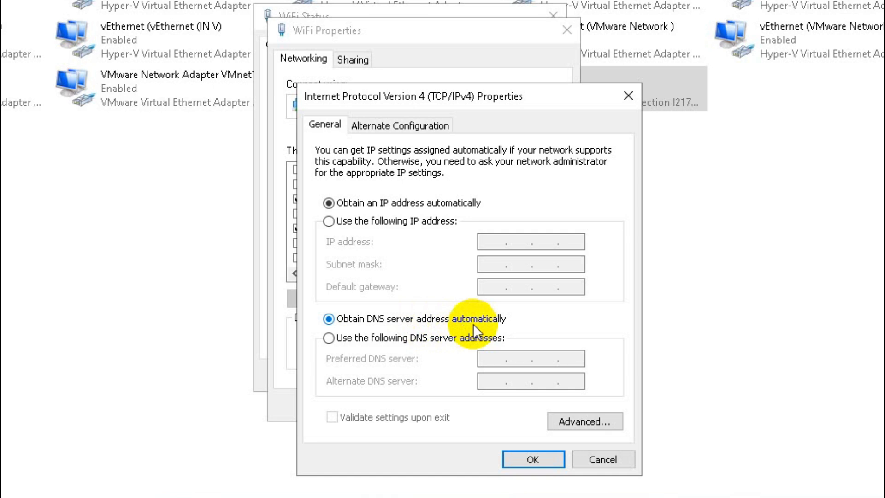
- Set the preferred DNS server to 8.8.8.8 and the alternate to 1.1.1.1, and confirm the adapter's properties
{"action": "left_click", "coordinate": [351, 343]}
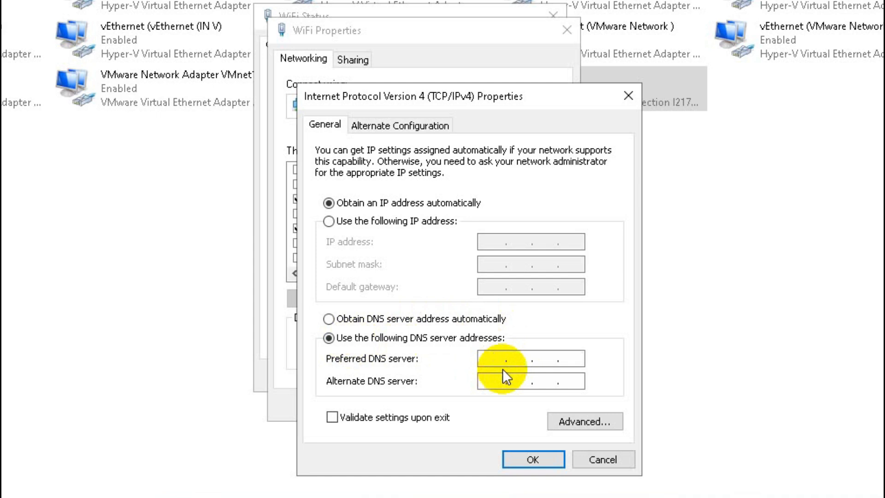
{"action": "type", "text": "8 . 8 . 8 . 8"}
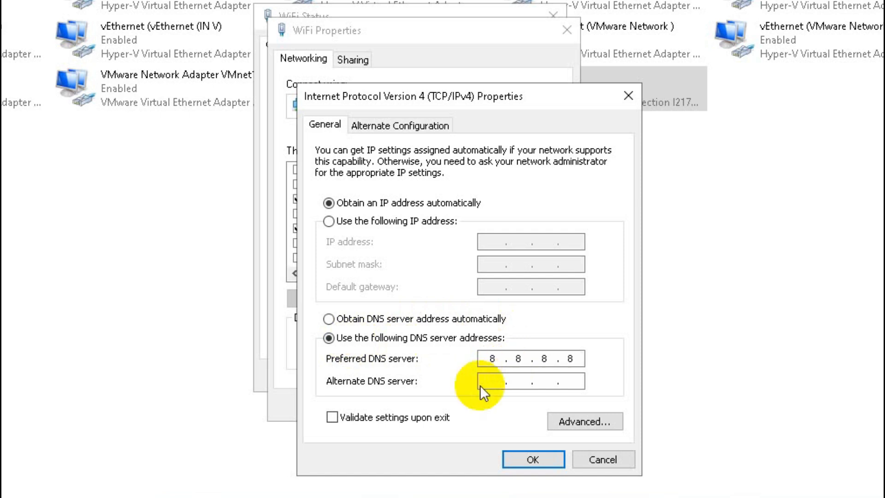
{"action": "left_click", "coordinate": [494, 382]}
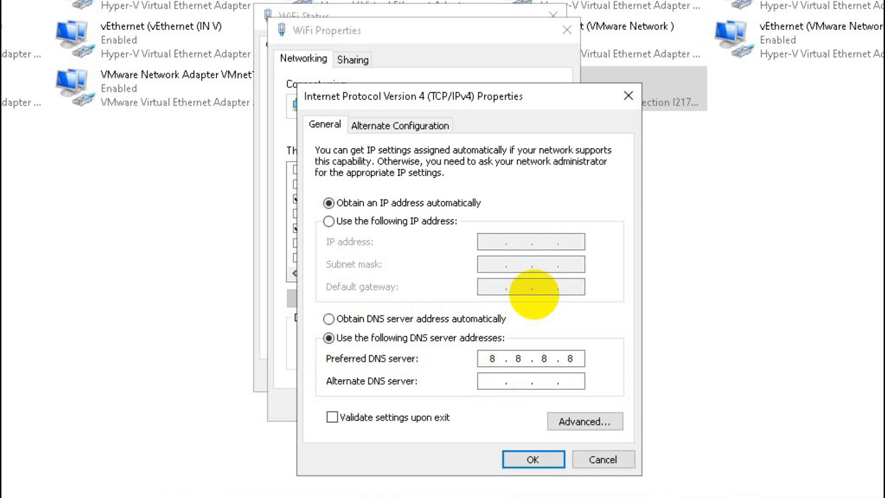
{"action": "type", "text": "1.1.1.1"}
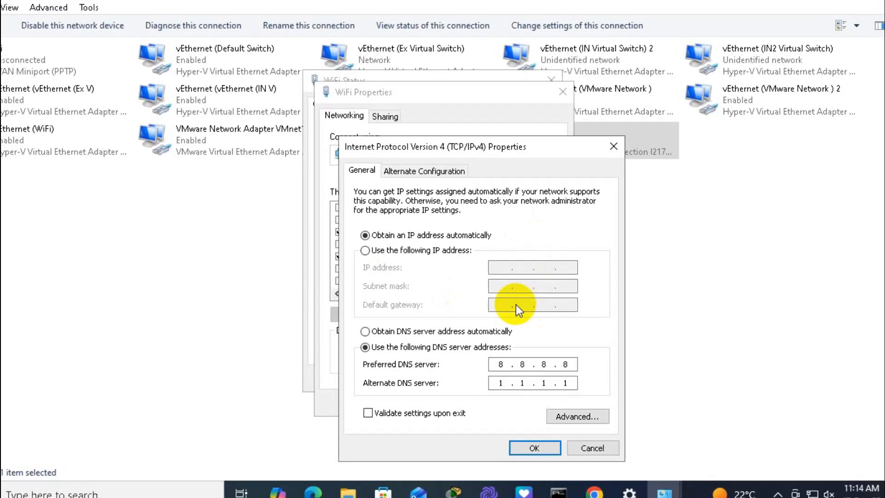
{"action": "left_click", "coordinate": [535, 448]}
{"action": "left_click", "coordinate": [487, 400]}
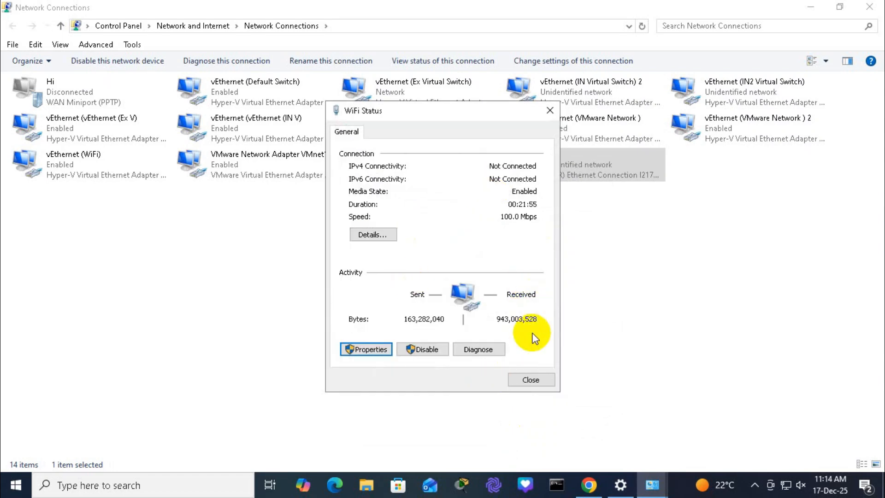
- Close the WiFi Status dialog, the Network Connections window and Windows Settings
{"action": "left_click", "coordinate": [535, 382]}
{"action": "left_click", "coordinate": [463, 289]}
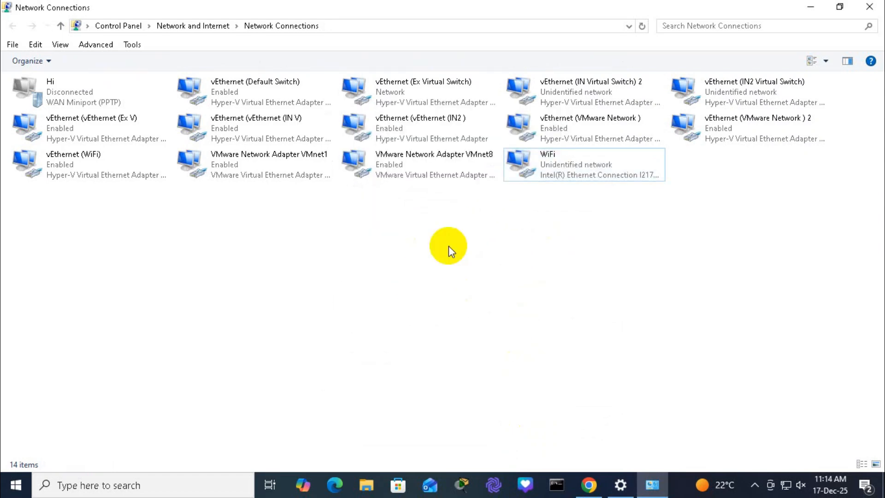
{"action": "left_click", "coordinate": [869, 6]}
{"action": "left_click", "coordinate": [874, 6]}
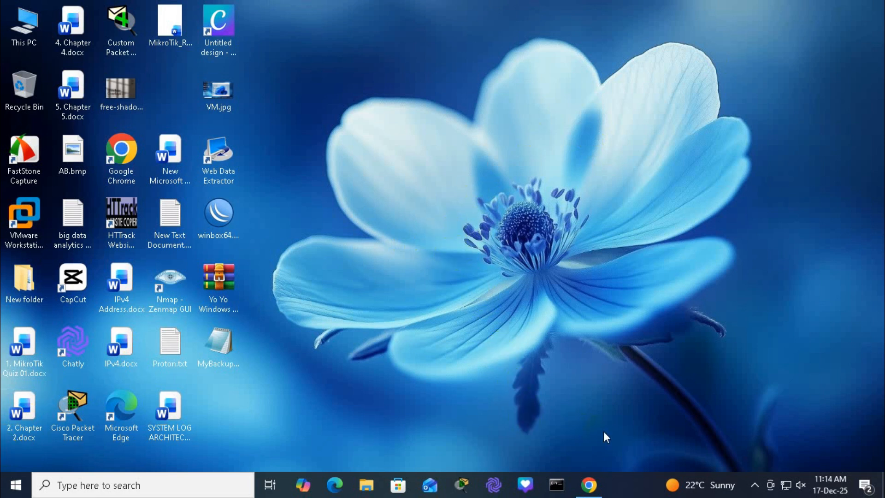
- Switch to Chrome and, in its settings, start restoring the settings to their original defaults
{"action": "left_click", "coordinate": [589, 485]}
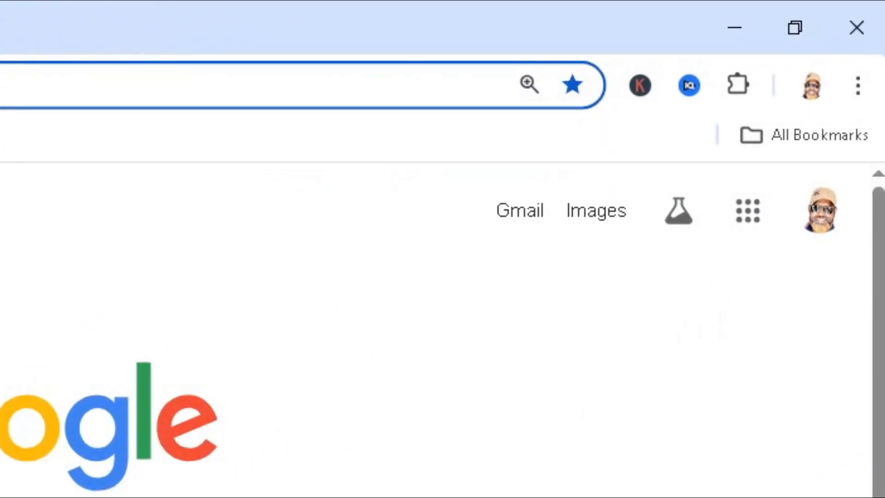
{"action": "left_click", "coordinate": [857, 88]}
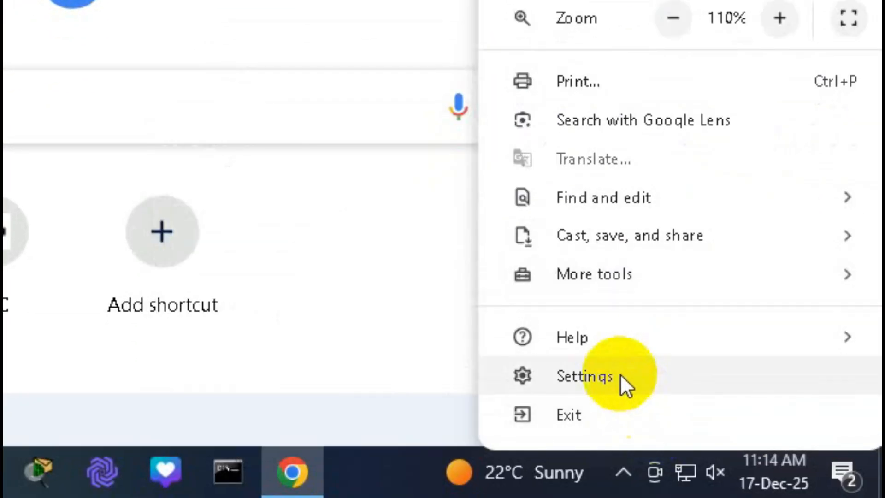
{"action": "left_click", "coordinate": [620, 375]}
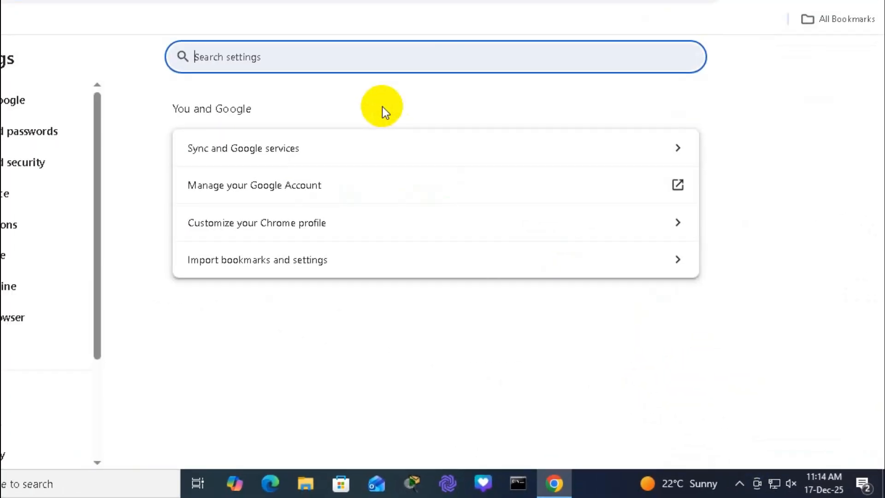
{"action": "scroll", "coordinate": [39, 231], "scroll_direction": "down", "scroll_amount": 3}
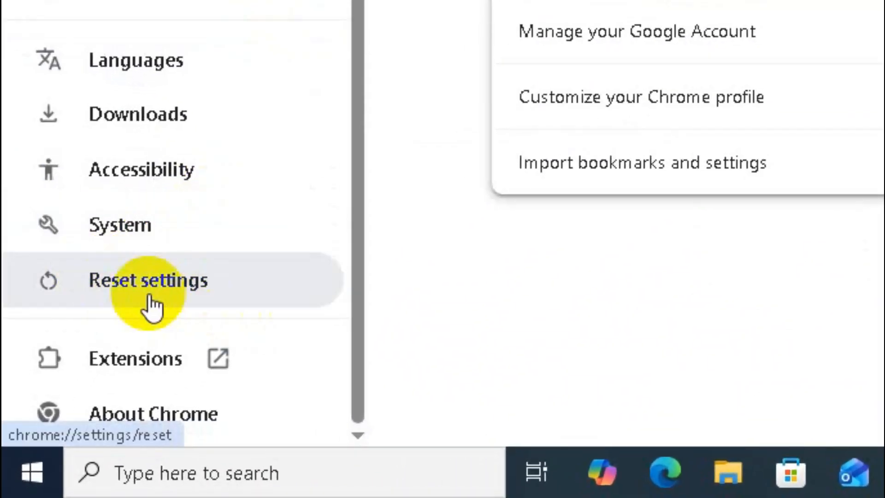
{"action": "left_click", "coordinate": [193, 295]}
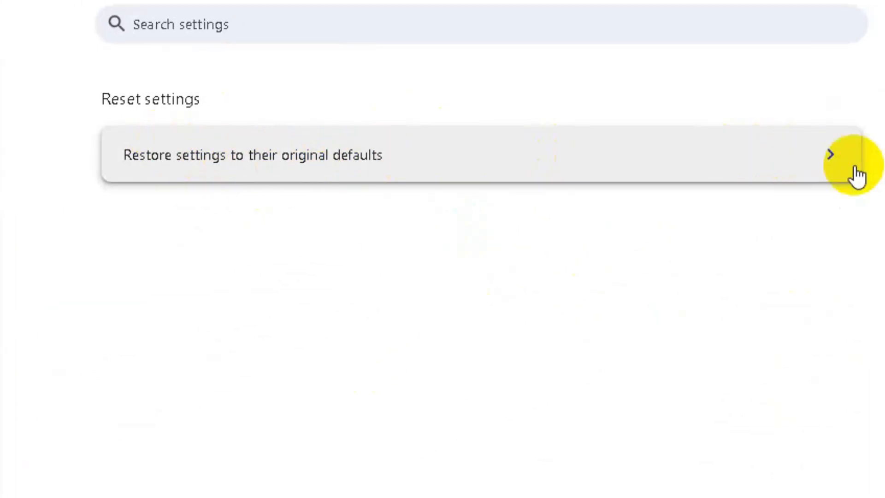
{"action": "left_click", "coordinate": [842, 161]}
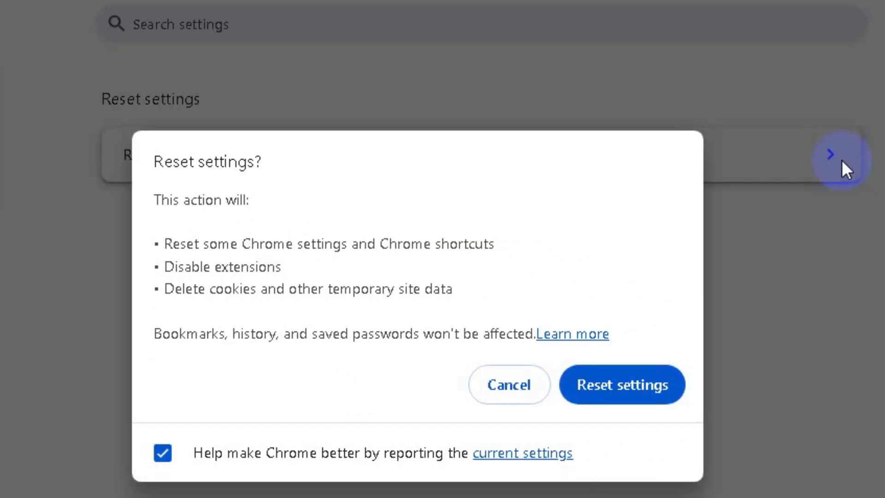